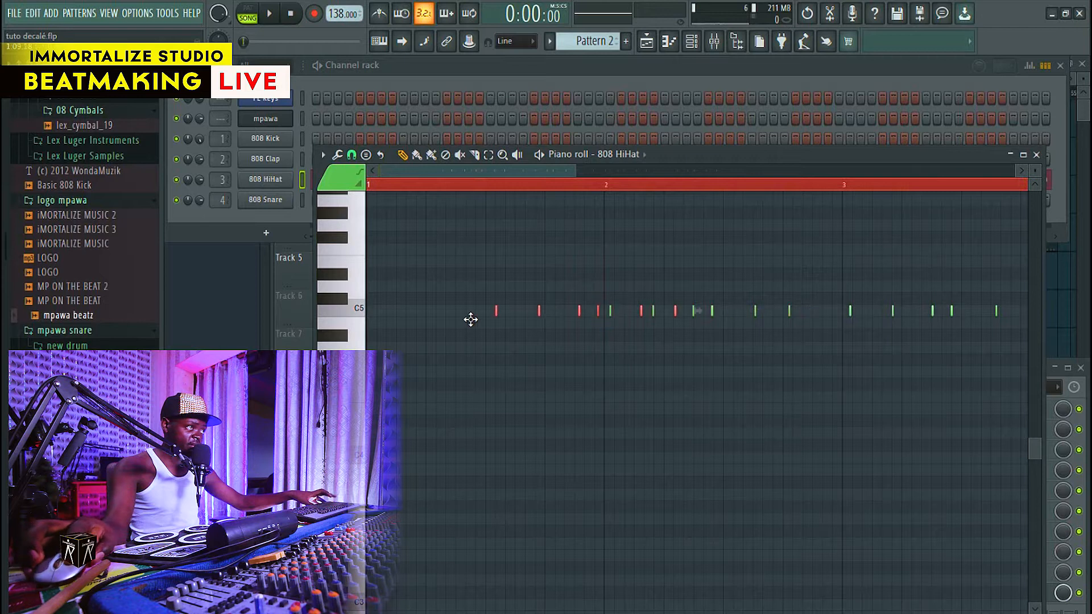
Step: Move the six-note hi-hat group to the start of bar 1 and delete the surplus notes after it
key(space)
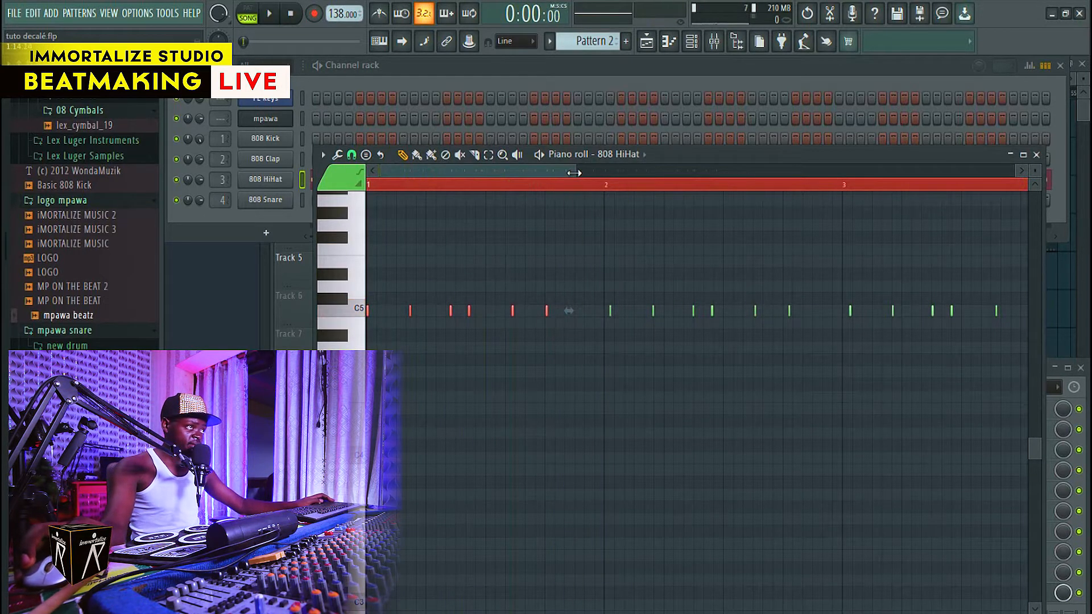
drag(657, 173, 749, 191)
drag(494, 377, 997, 260)
key(Delete)
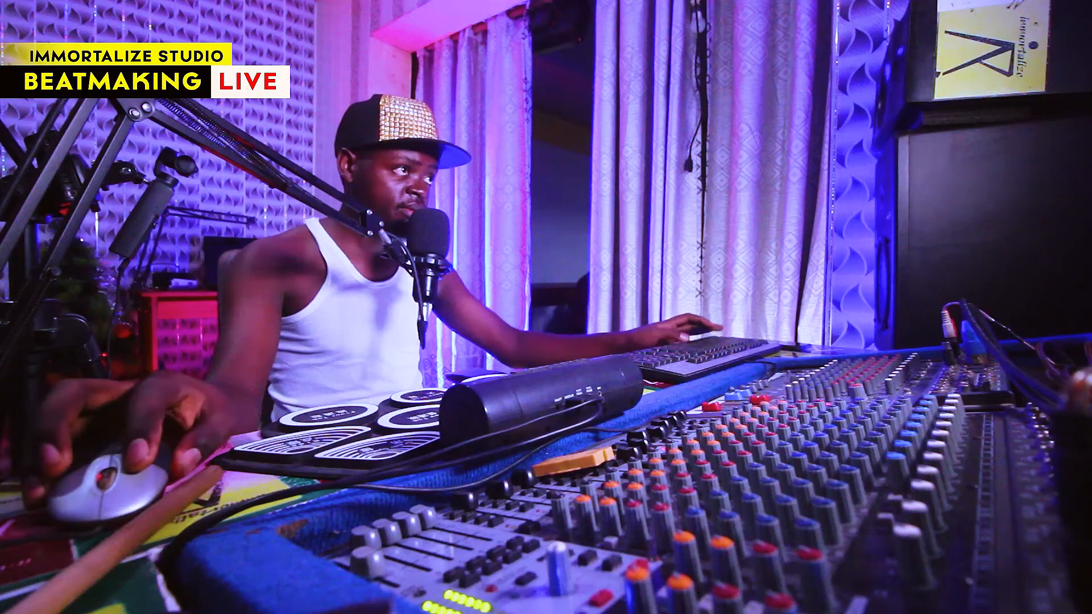
Step: Place a copy of the six-note hi-hat group at the start of bar 2, select all the notes and play the pattern
scroll(674, 333, up, 3)
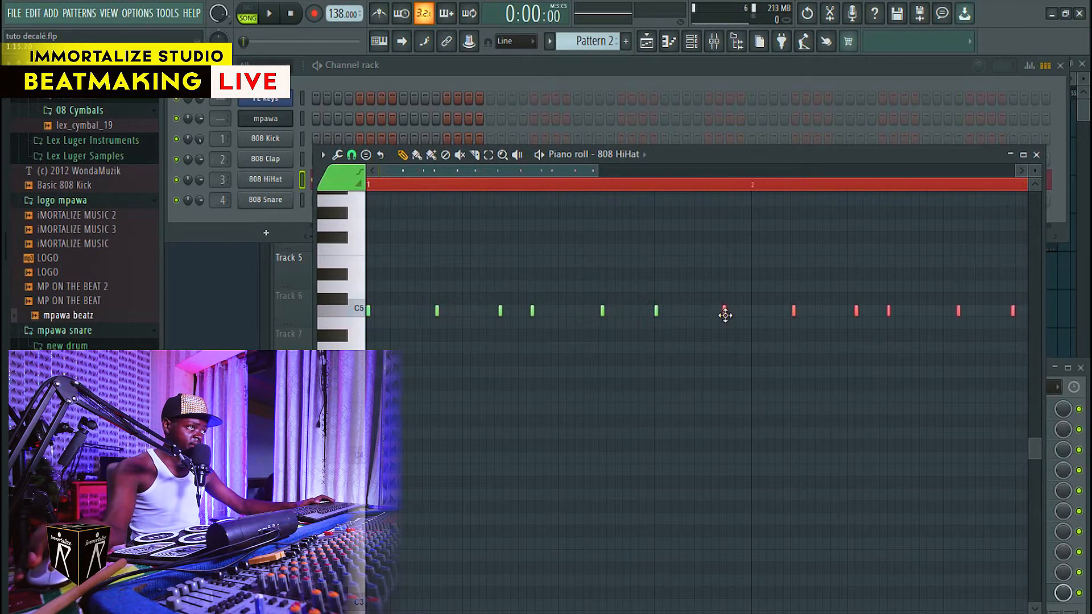
key(space)
drag(598, 171, 828, 172)
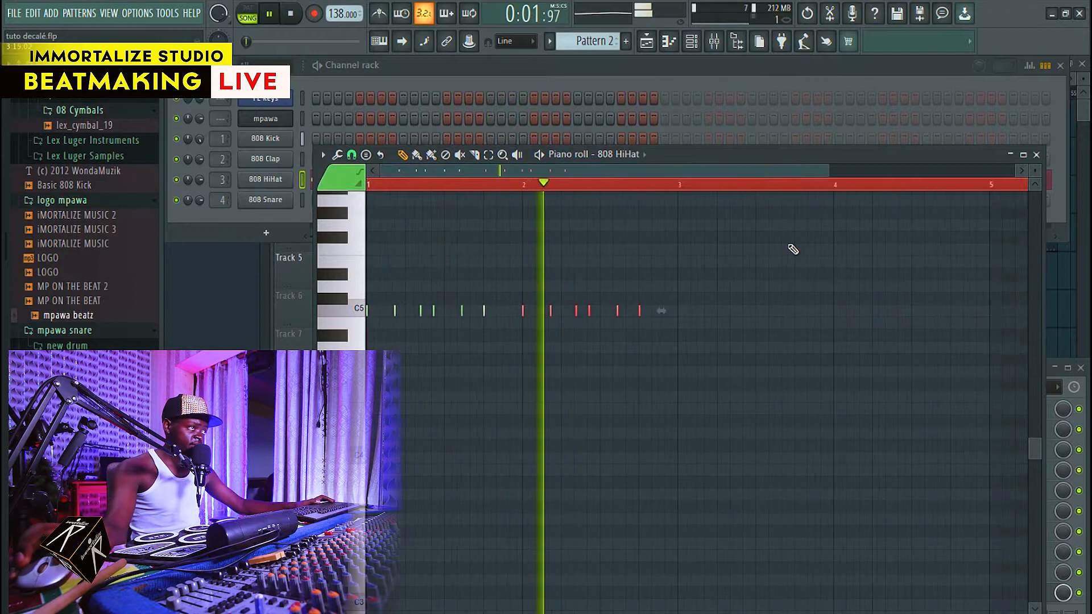
click(728, 371)
drag(728, 377, 398, 284)
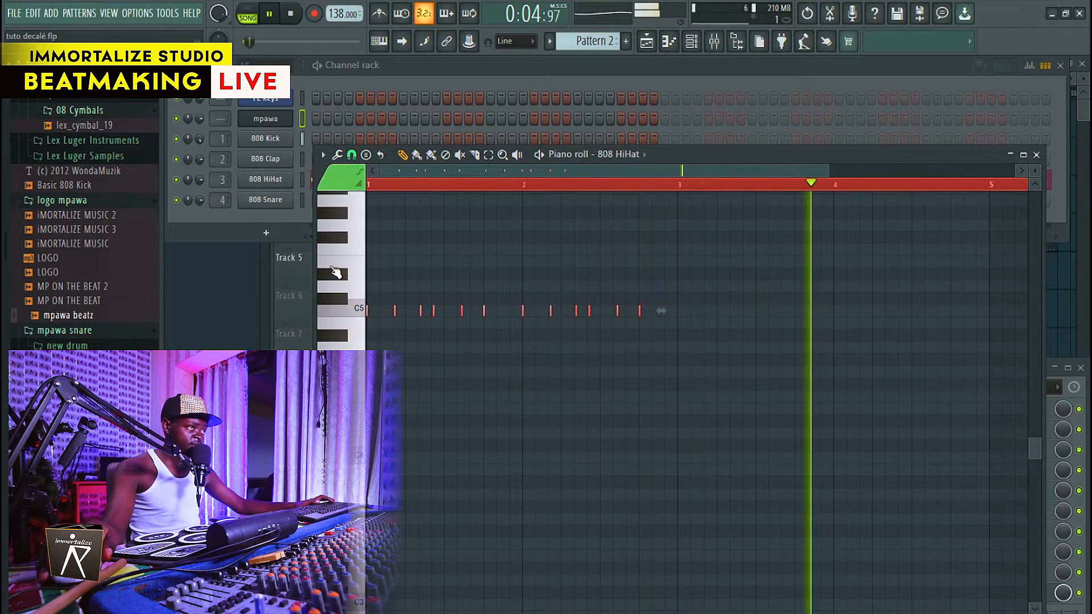
key(space)
key(space)
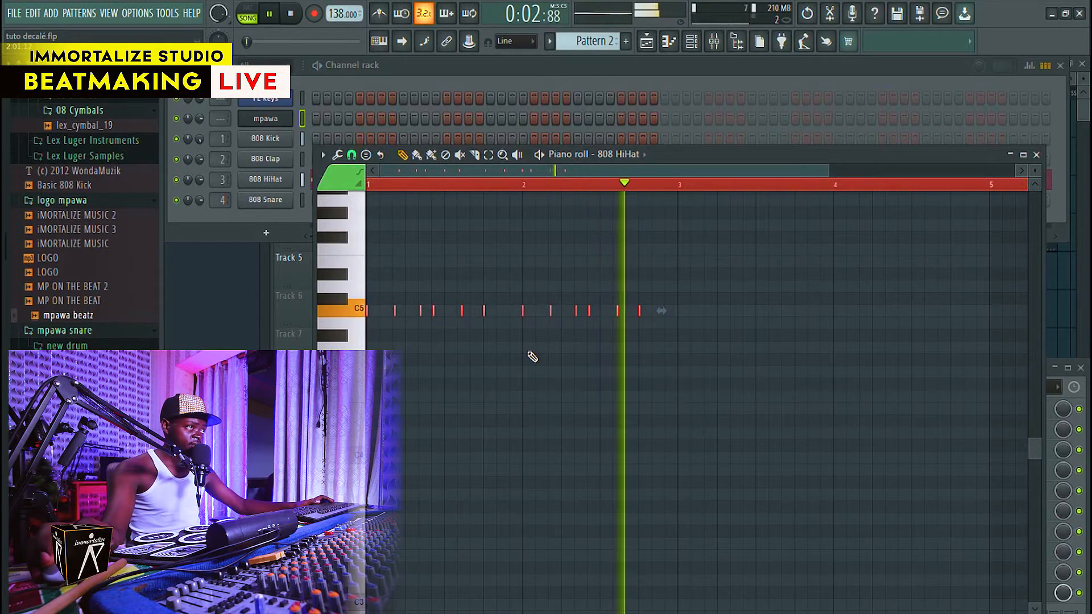
Step: Close the hi-hat piano roll and paint Pattern 2 clips along Track 5 in the playlist
click(1034, 154)
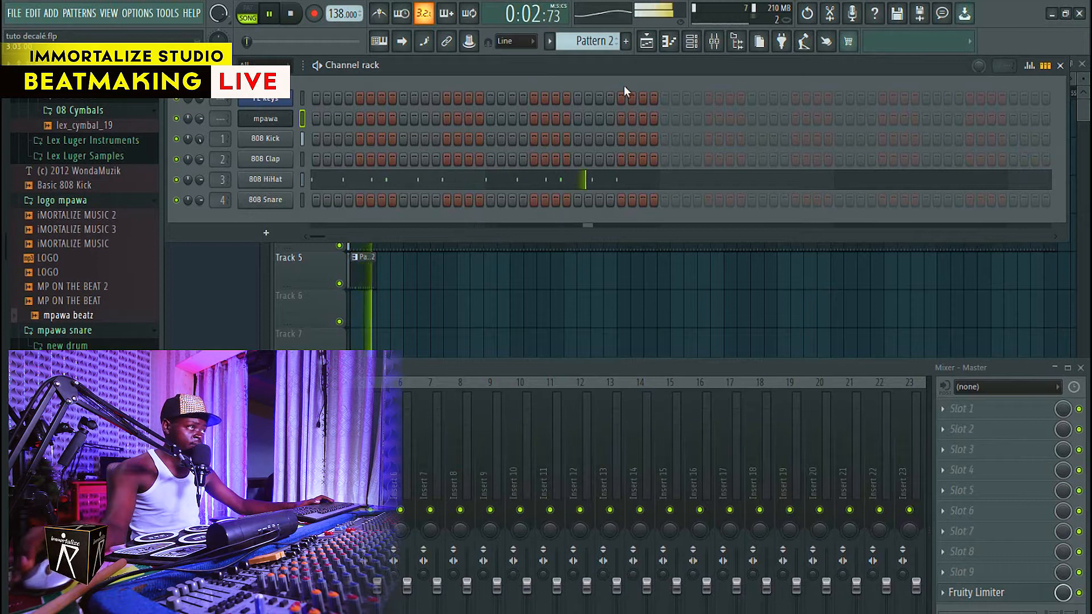
click(373, 287)
drag(374, 280, 1024, 270)
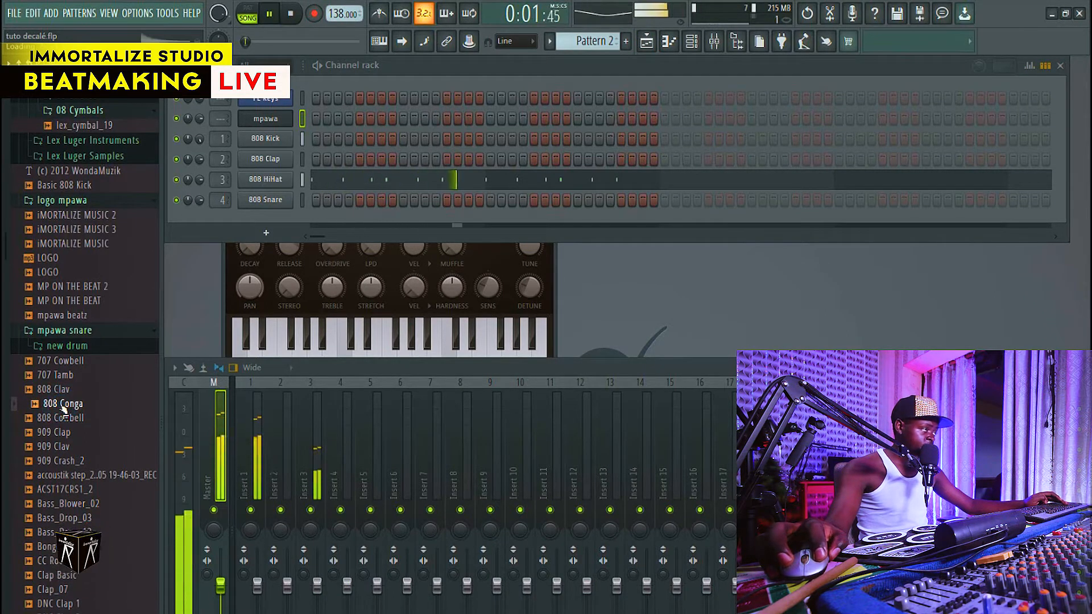
Step: Find the Linn Conga sample in the mpawa snare folder and add it as a new channel below 808 Snare
scroll(63, 406, down, 15)
key(space)
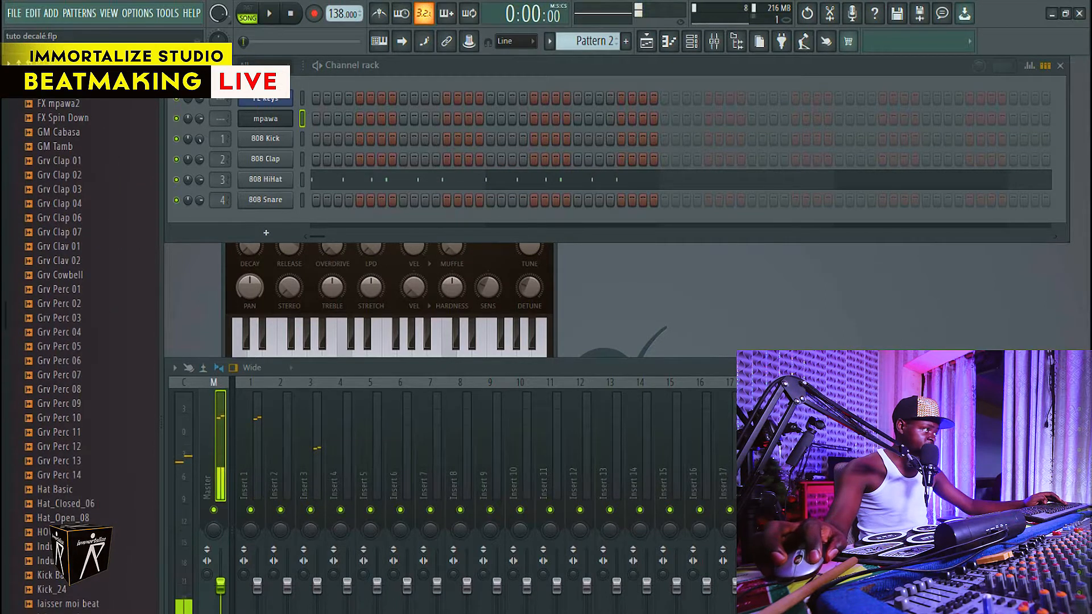
scroll(57, 588, down, 6)
click(59, 604)
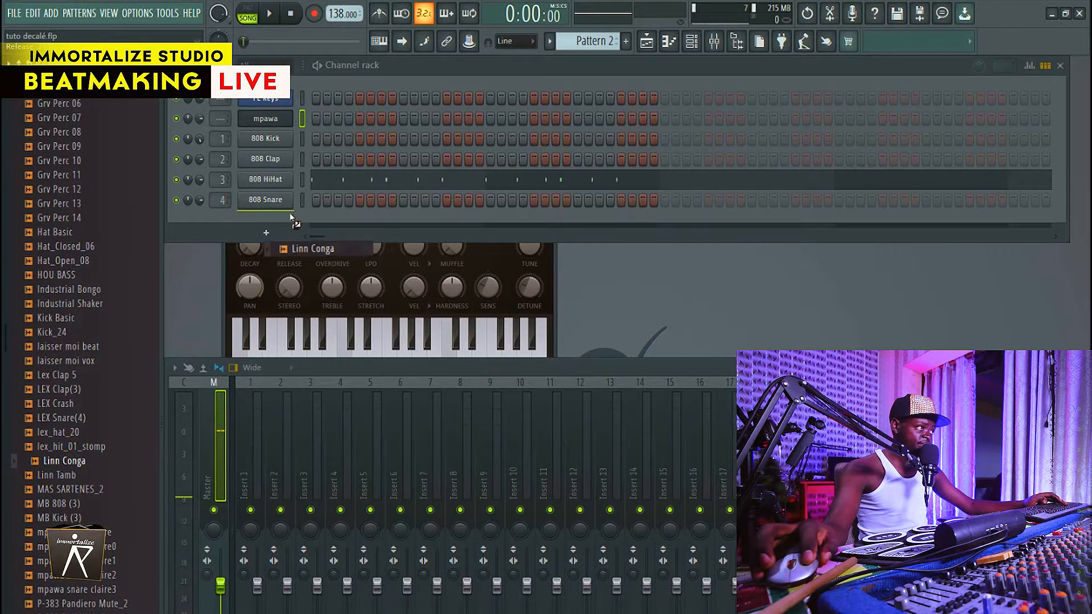
drag(291, 216, 291, 218)
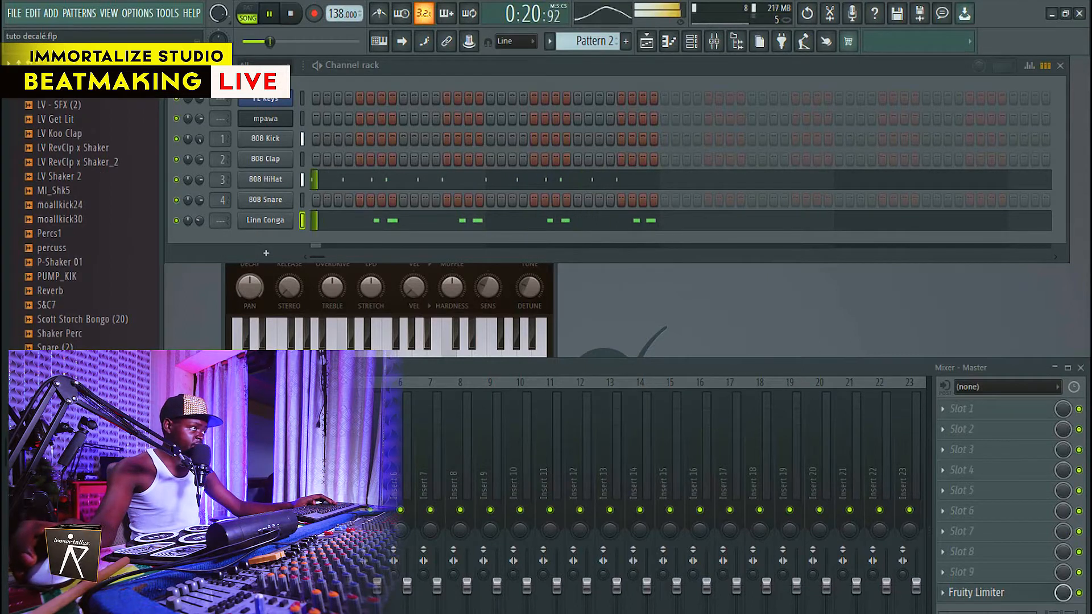
Step: Add the CONSLP_T and Cngao071 samples as new channels and record a part for each in Pattern 2
scroll(84, 227, down, 4)
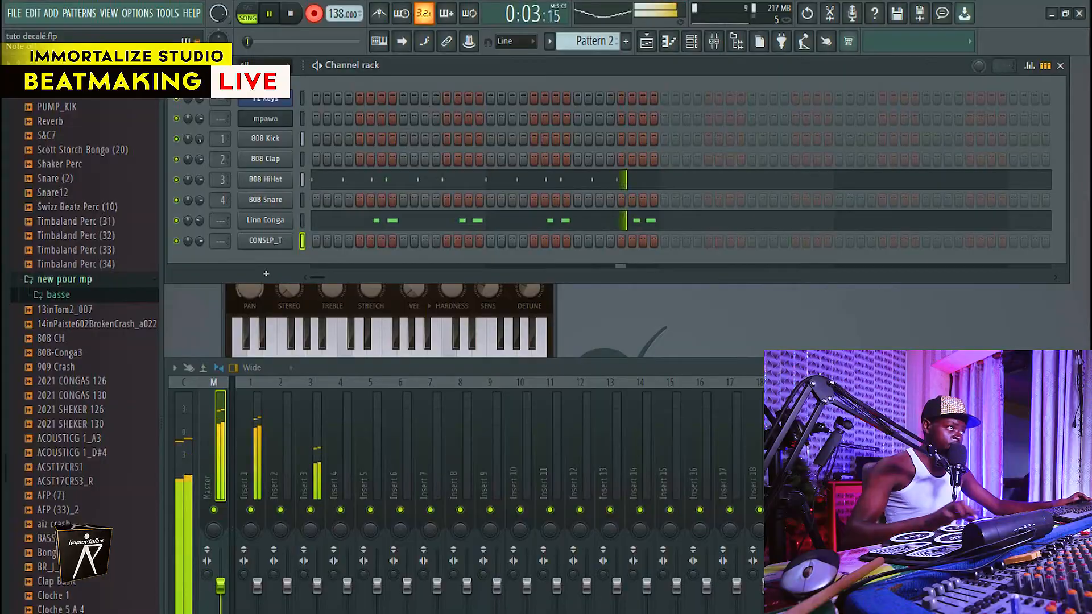
key(space)
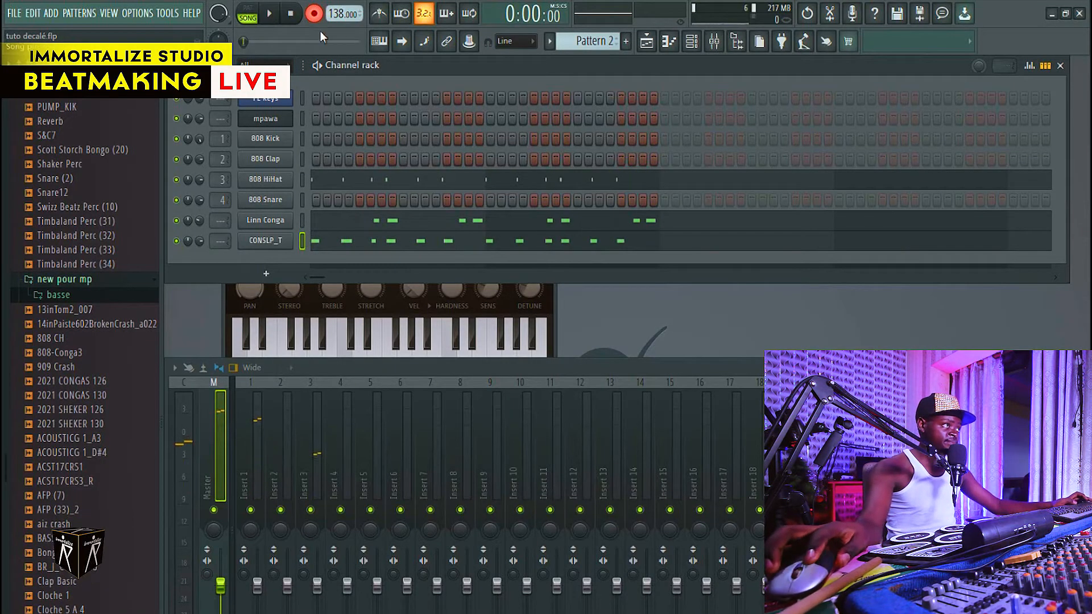
key(space)
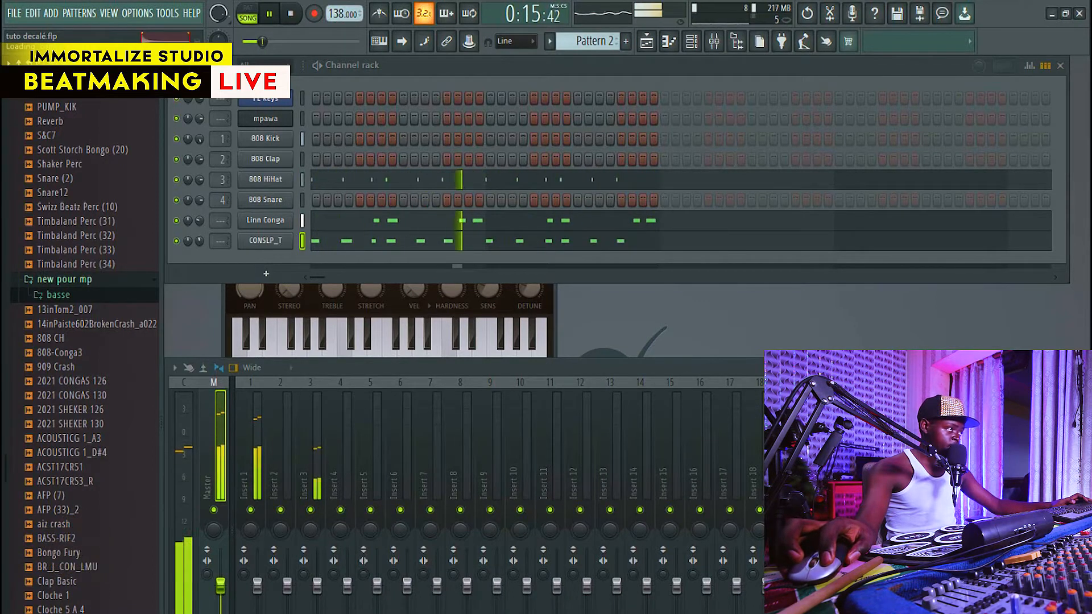
drag(235, 375, 288, 263)
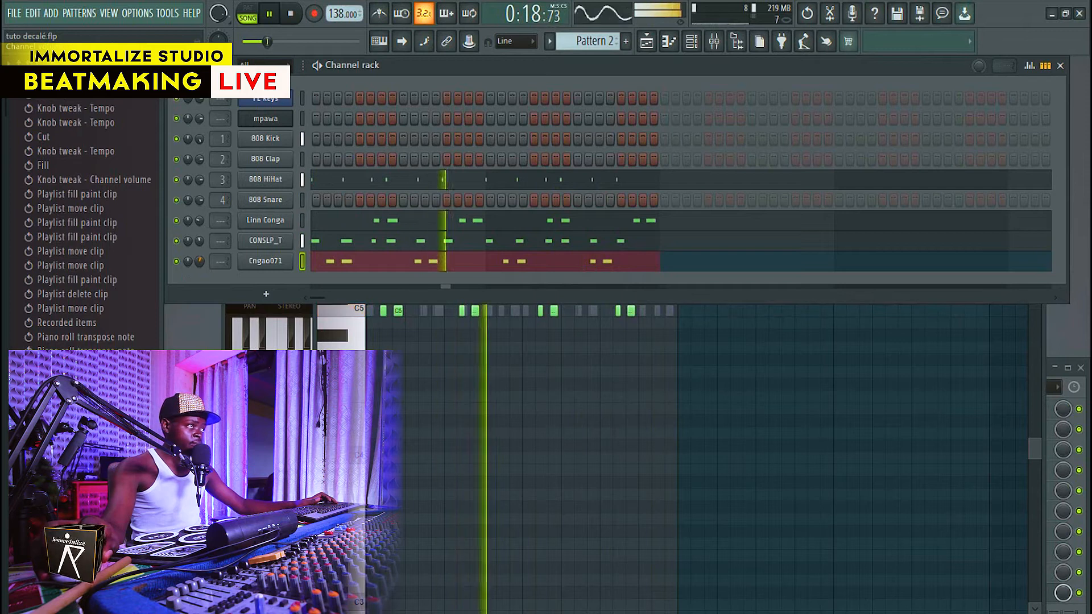
Step: Record a part on the mpawa channel in Pattern 2 and adjust that channel's volume
click(302, 118)
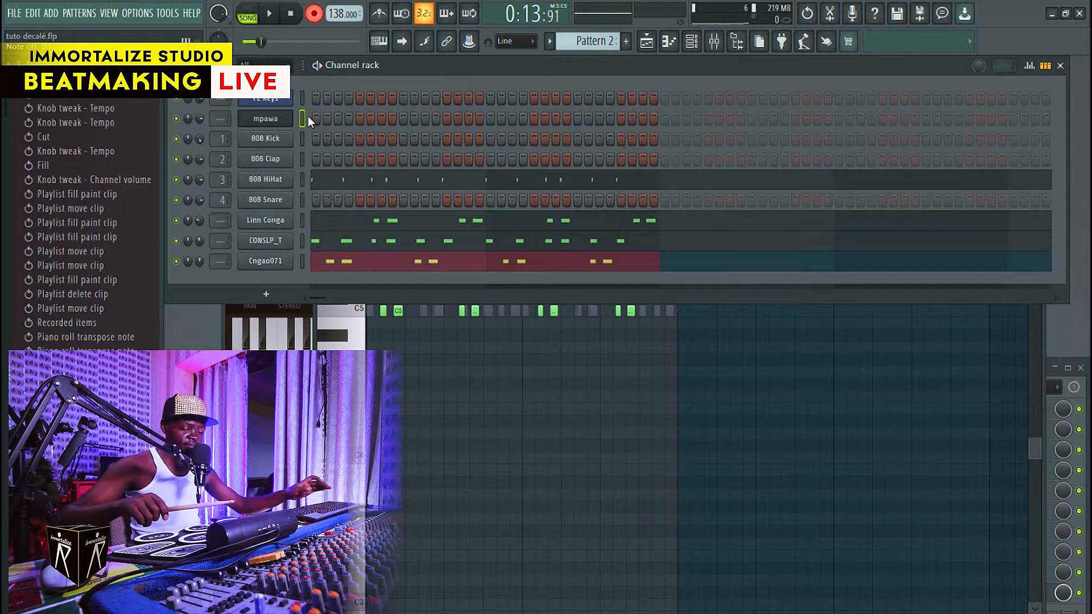
key(space)
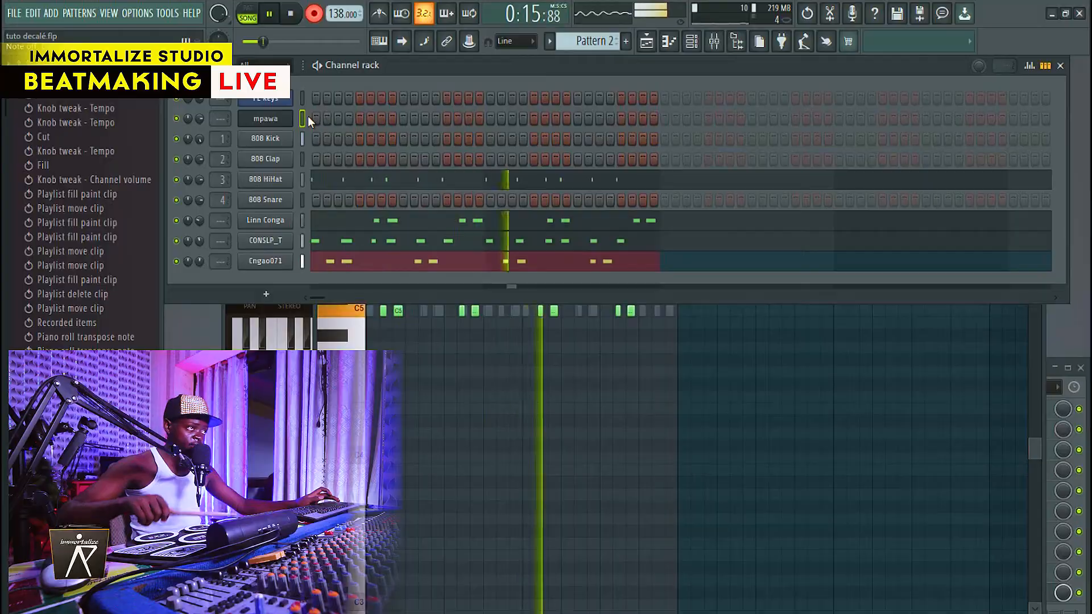
key(space)
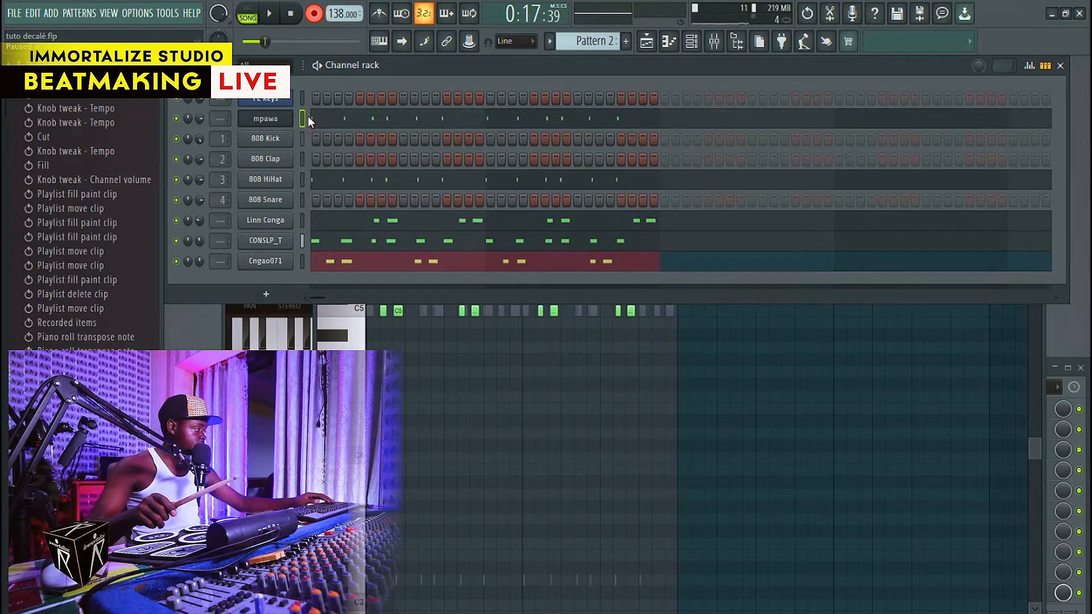
key(space)
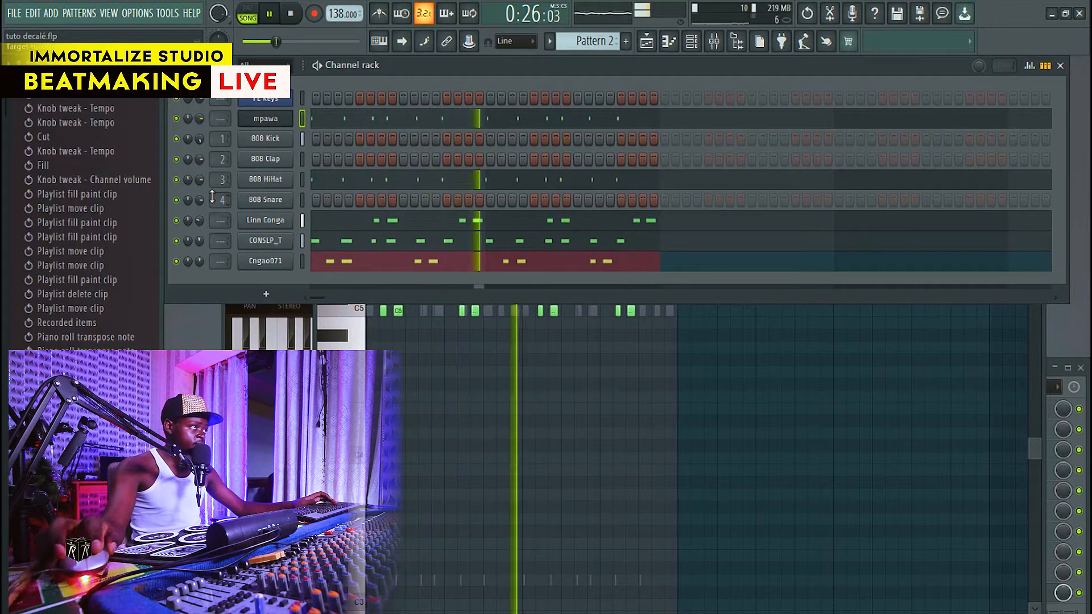
click(201, 120)
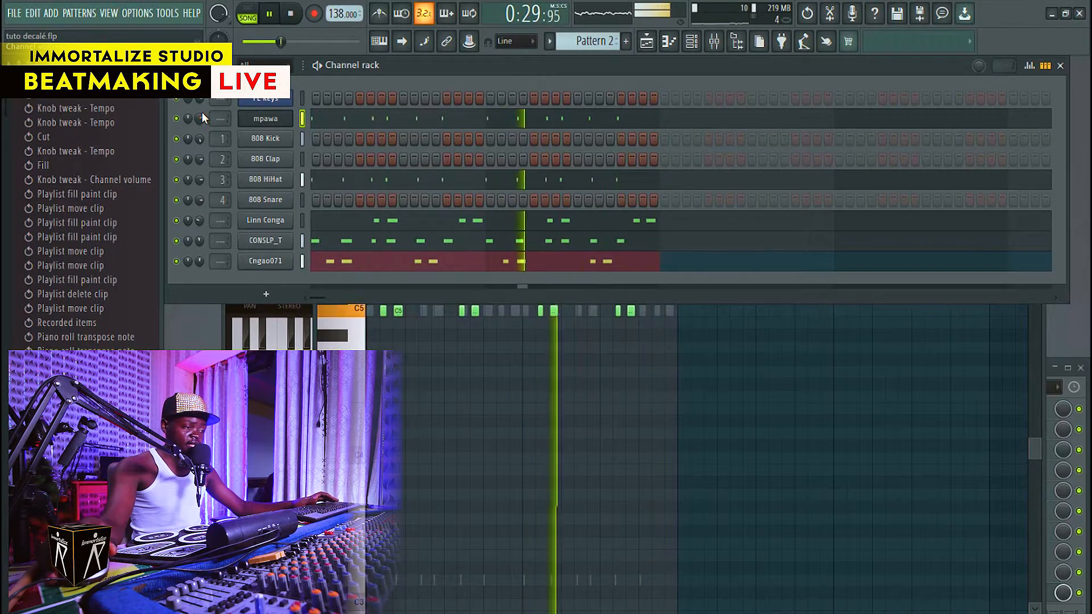
drag(203, 113, 202, 105)
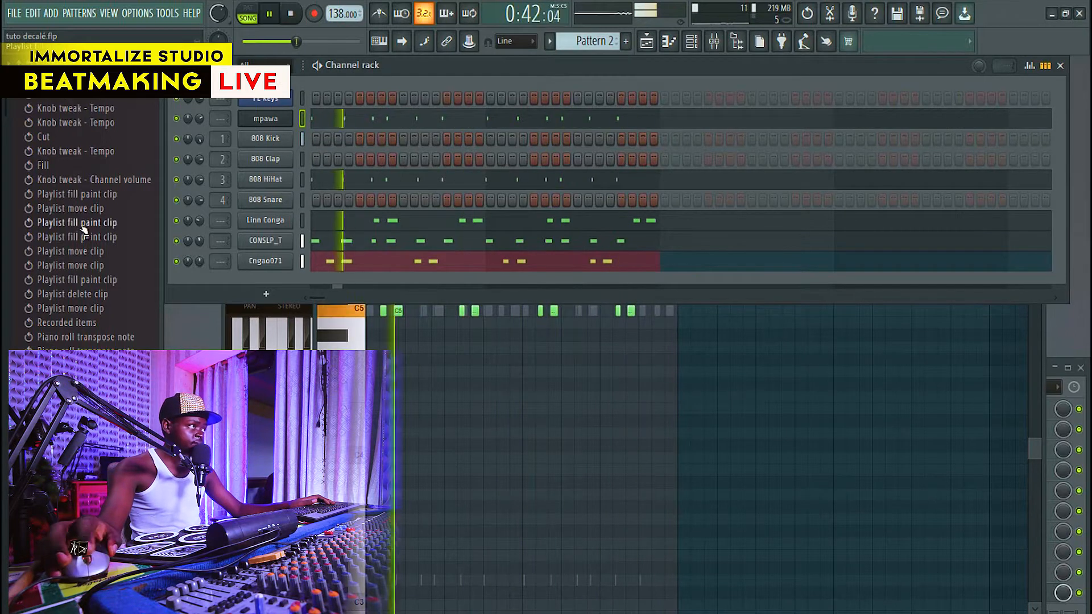
scroll(45, 219, up, 2)
scroll(44, 219, up, 10)
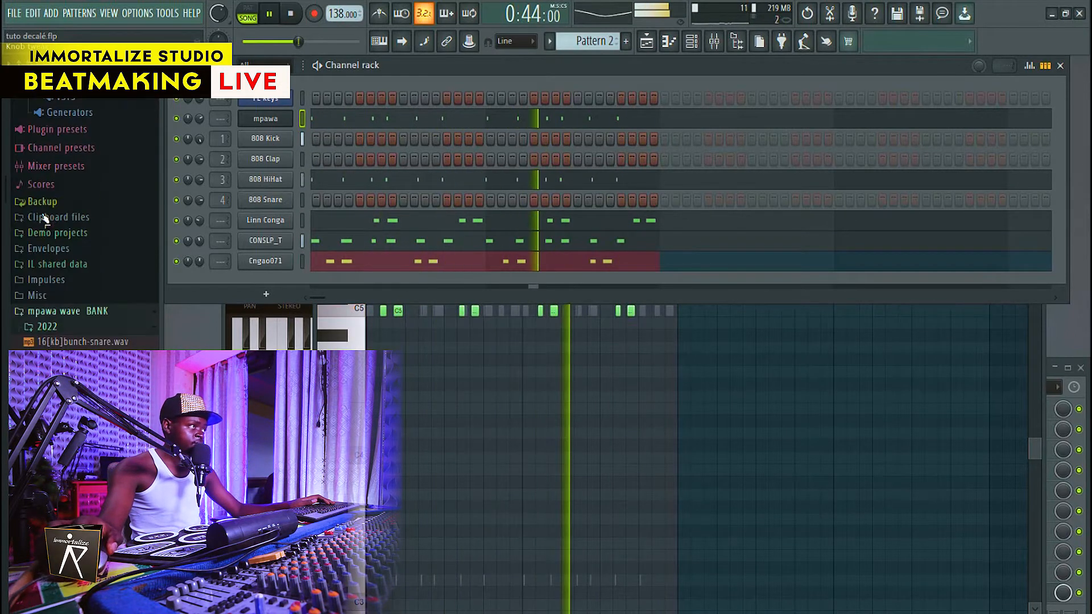
click(47, 301)
scroll(47, 297, down, 5)
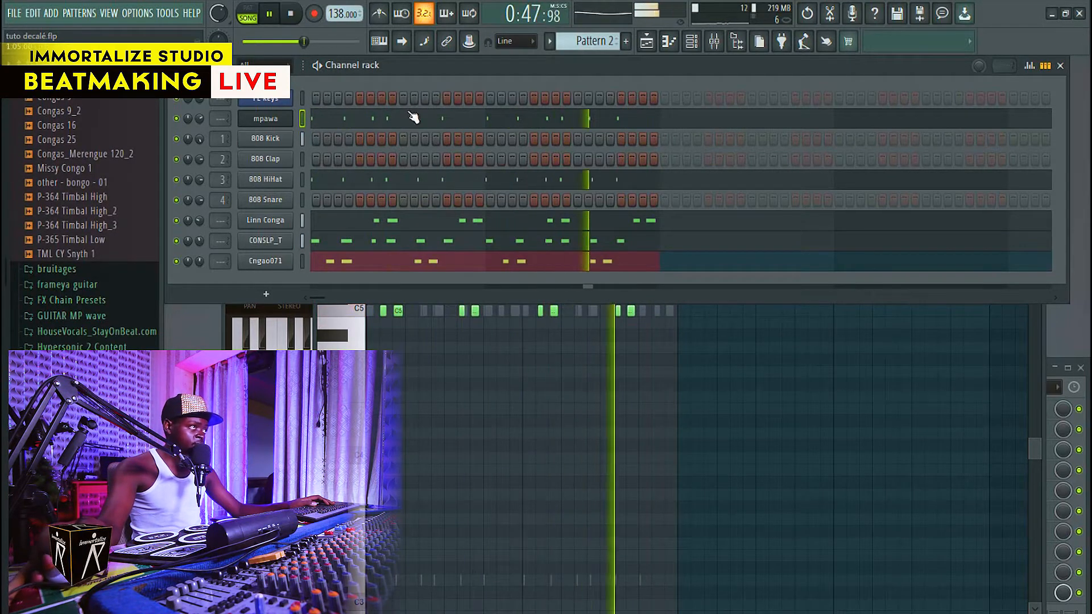
click(428, 69)
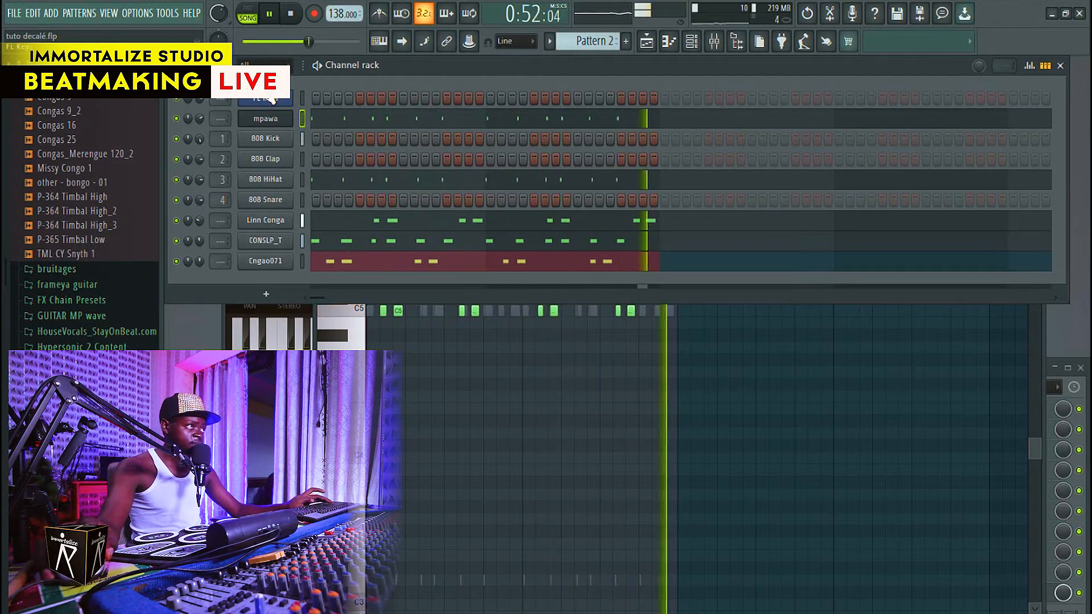
Step: Stop playback and insert the Strum GS-2 instrument as a new channel
key(space)
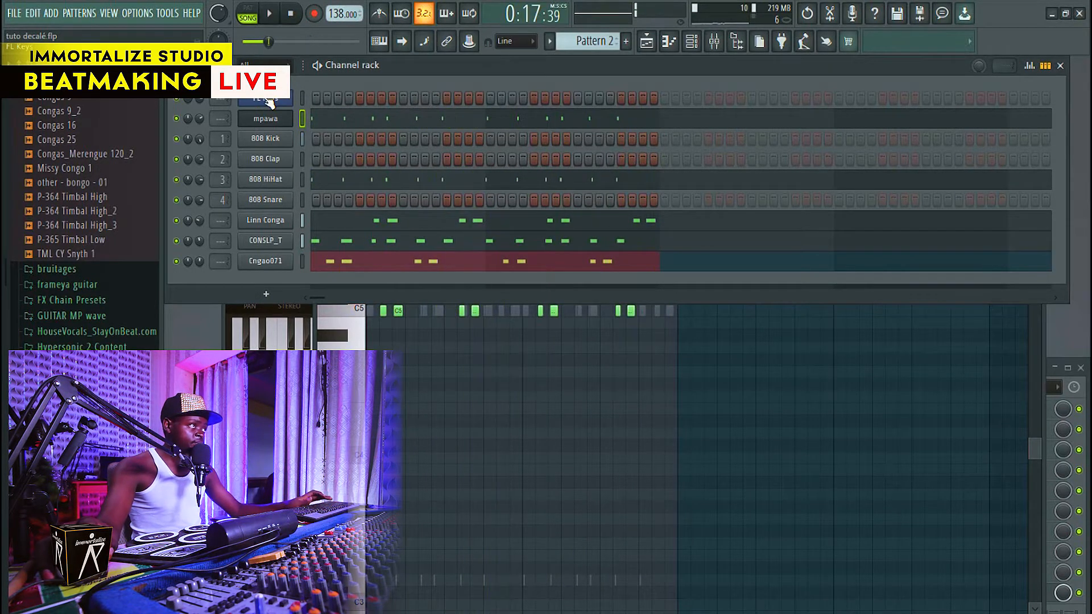
right_click(266, 101)
mouse_move(349, 192)
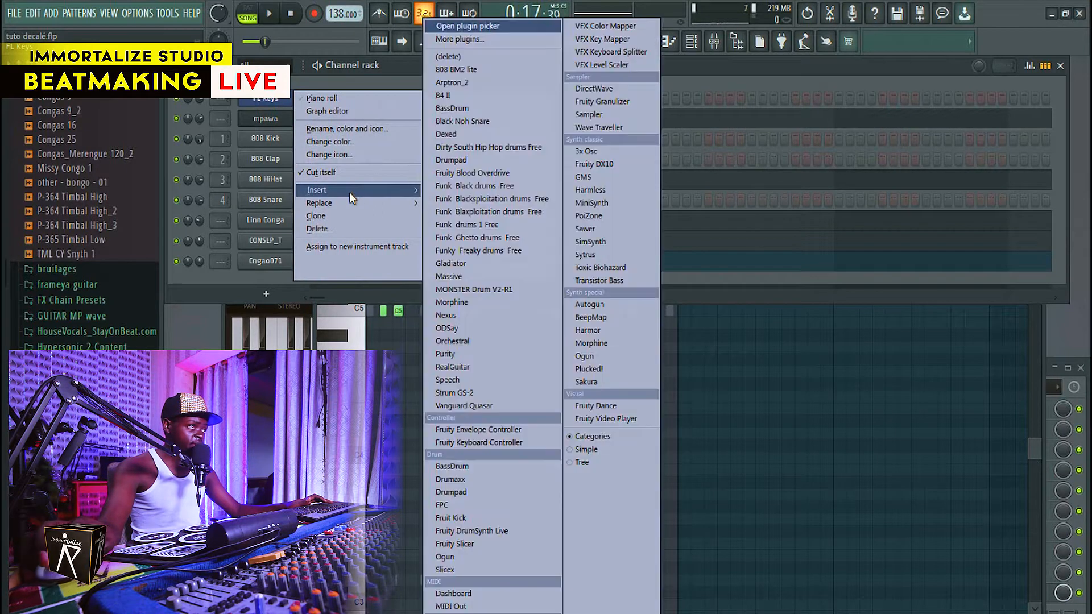
click(458, 393)
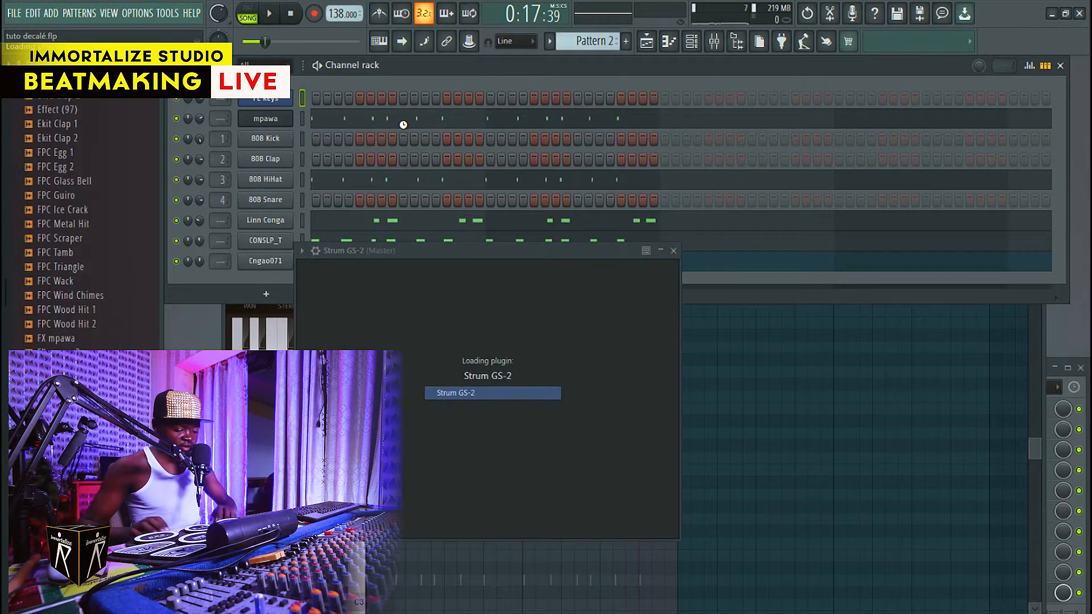